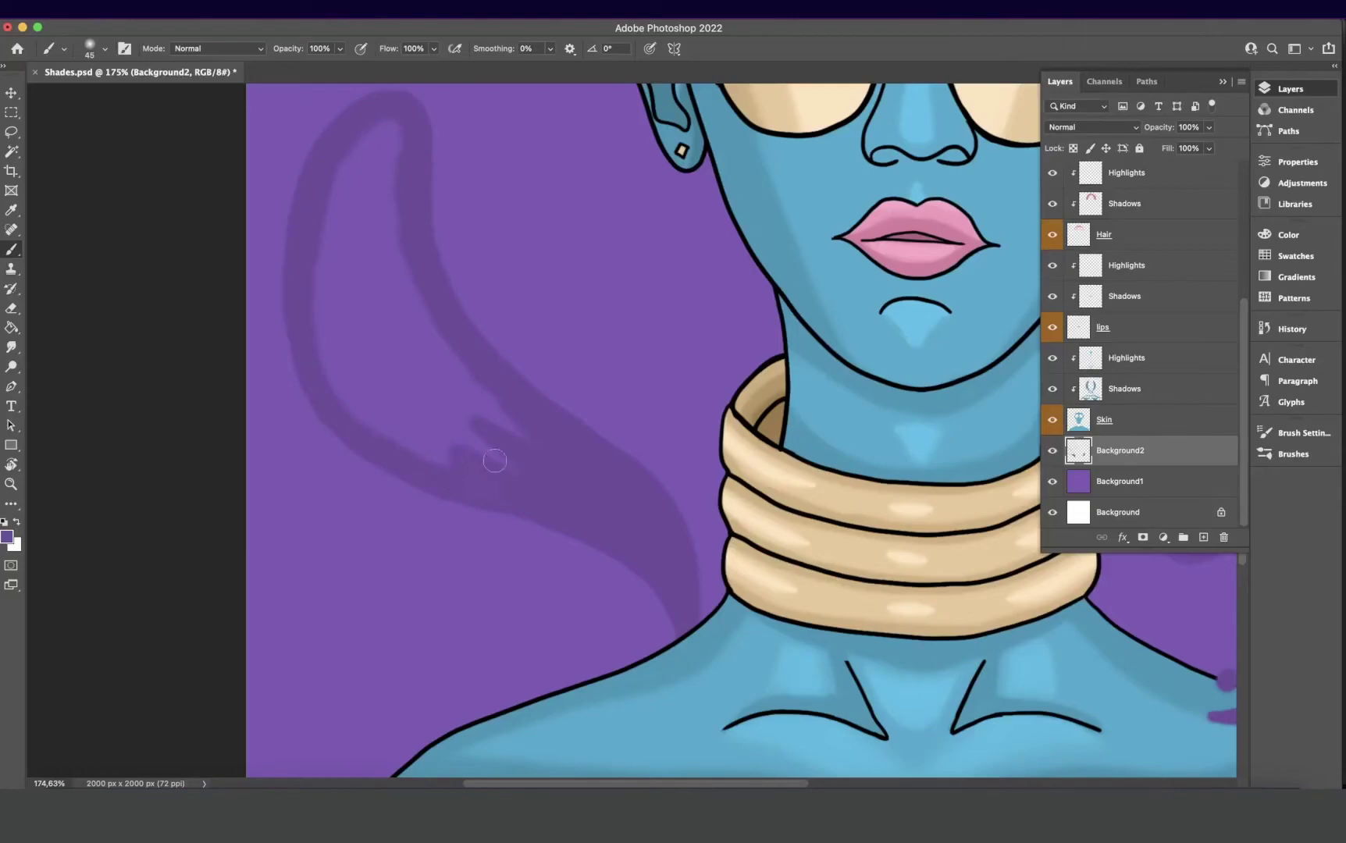
Finish filling the large swirl beside the neck and outline a second curved swirl above it on the Background2 layer
key(bracketleft)
key(bracketleft)
scroll(493, 500, down, 5)
mouse_move(567, 490)
mouse_down()
mouse_move(508, 450)
mouse_move(465, 316)
mouse_up()
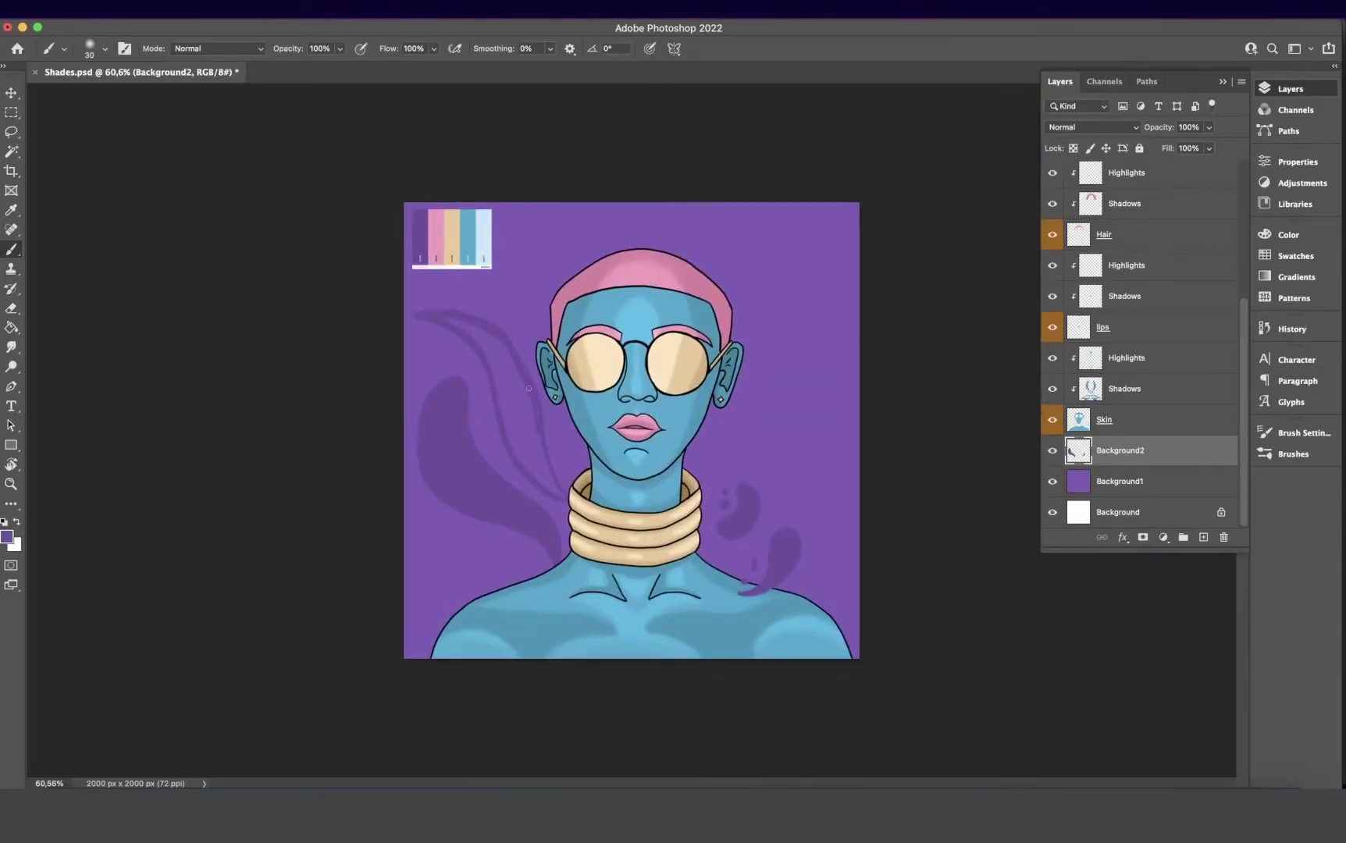
Fill the upper swirl beside the face with dark purple and paint a rounded blob at the canvas's left edge
scroll(545, 480, up, 5)
scroll(399, 562, up, 2)
mouse_move(430, 496)
mouse_down()
mouse_move(270, 210)
mouse_move(221, 194)
mouse_up()
mouse_move(188, 258)
mouse_down()
mouse_move(93, 339)
mouse_move(148, 305)
mouse_up()
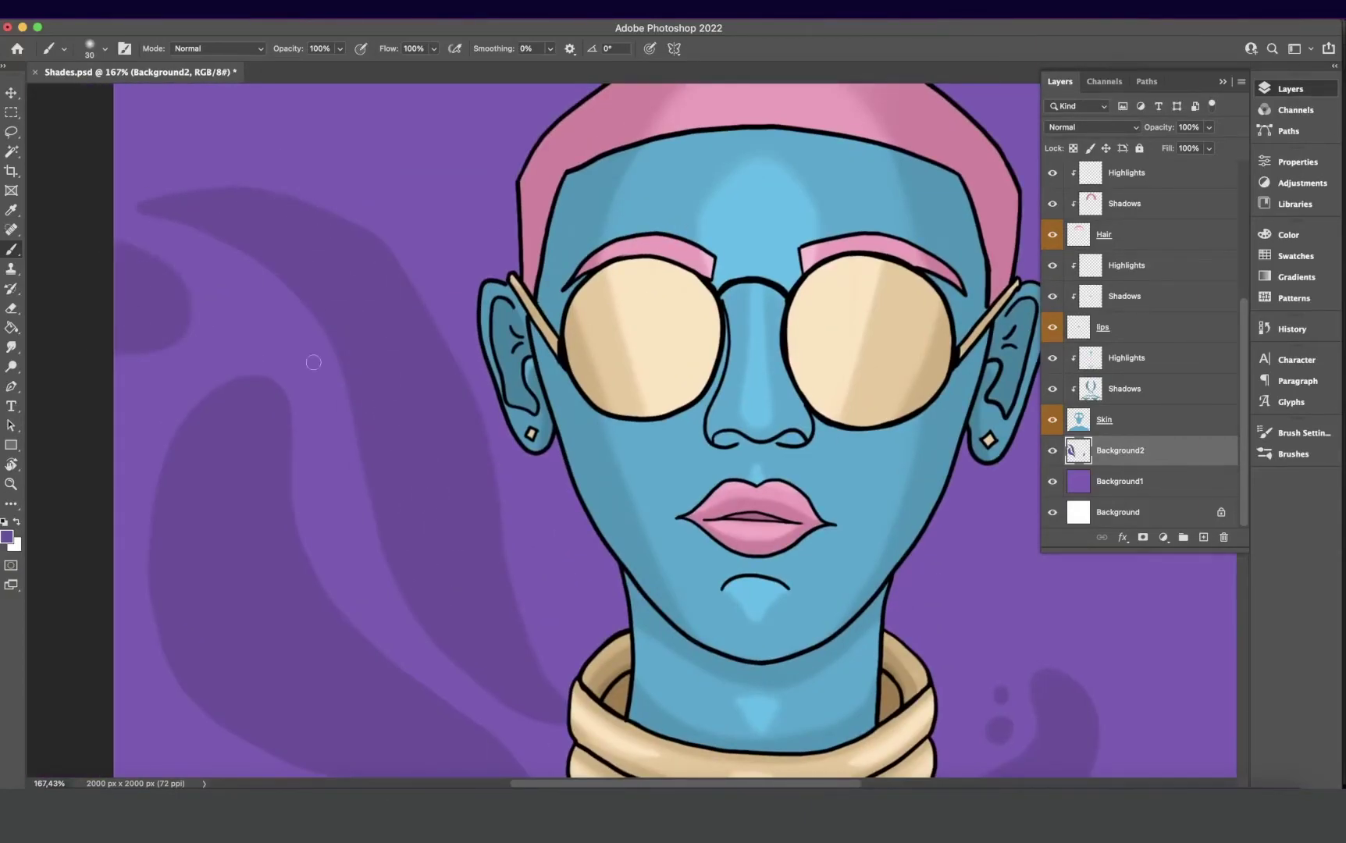
Paint a dark purple hooked swirl over the character's left-hand shoulder on the Background3 layer, cleaning its shape with the Eraser
scroll(319, 357, down, 3)
key(alt+period)
mouse_move(488, 691)
mouse_down()
mouse_move(468, 636)
mouse_move(471, 689)
mouse_up()
key(e)
scroll(444, 399, up, 3)
drag(516, 469, 508, 539)
key(b)
mouse_move(511, 465)
mouse_down()
mouse_move(534, 543)
mouse_move(473, 558)
mouse_move(558, 449)
mouse_move(414, 390)
mouse_move(543, 527)
mouse_up()
Add two round dark purple dots above the hooked shoulder swirl
key(bracketright)
key(bracketright)
key(bracketright)
key(bracketright)
click(370, 336)
mouse_move(332, 375)
mouse_down()
mouse_move(348, 387)
mouse_move(336, 394)
mouse_up()
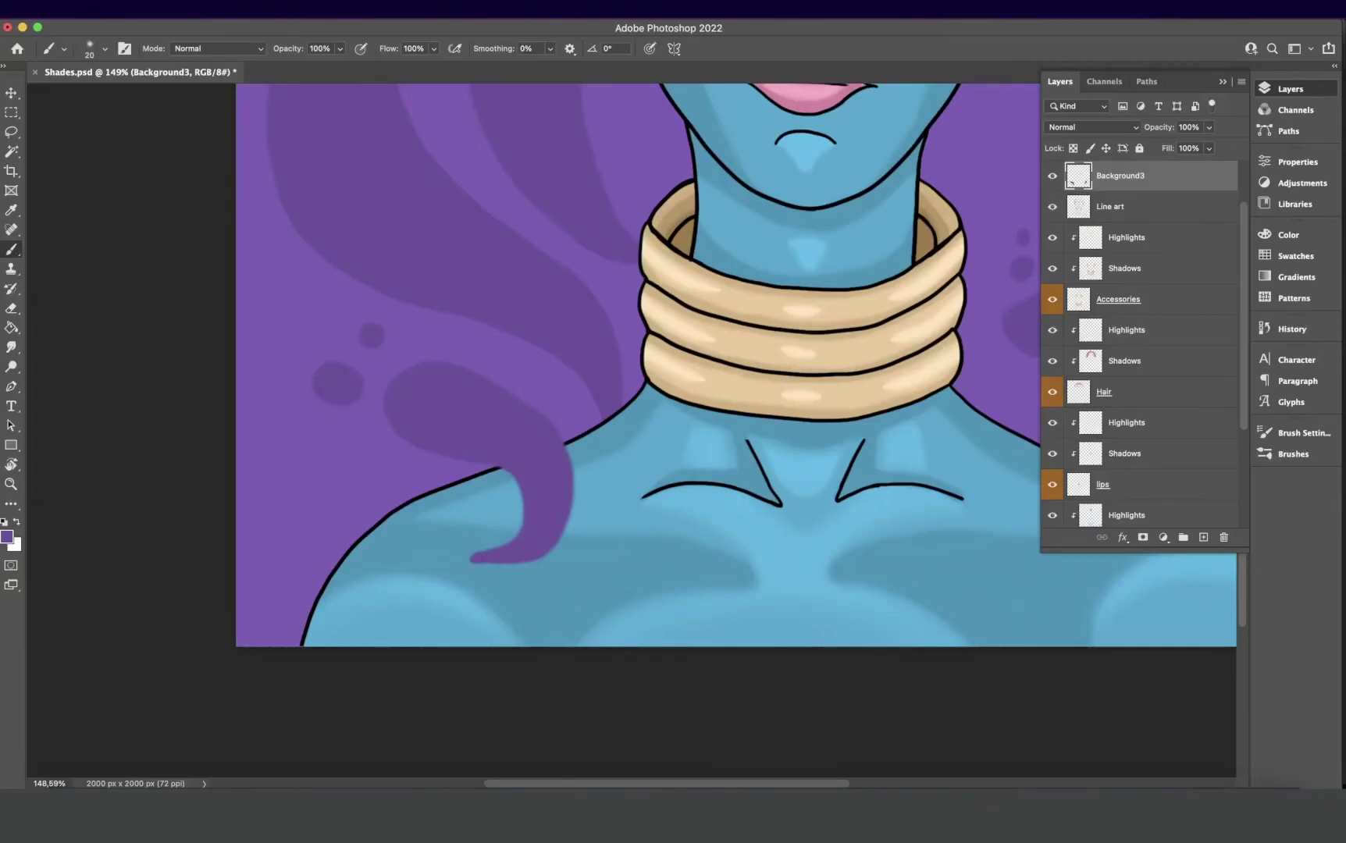
Paint a thin tapering tendril running from the background onto the shoulder, left of the hooked swirl
key(bracketleft)
key(bracketleft)
key(bracketleft)
key(bracketleft)
drag(263, 511, 460, 519)
mouse_move(361, 514)
mouse_down()
mouse_move(301, 527)
mouse_move(353, 503)
mouse_move(406, 503)
mouse_move(264, 508)
mouse_move(459, 539)
mouse_up()
Outline and fill a drooping swirl at the canvas's left edge, above the thin shoulder tendril
key(bracketright)
key(bracketright)
key(bracketright)
drag(225, 442, 295, 418)
drag(232, 314, 266, 414)
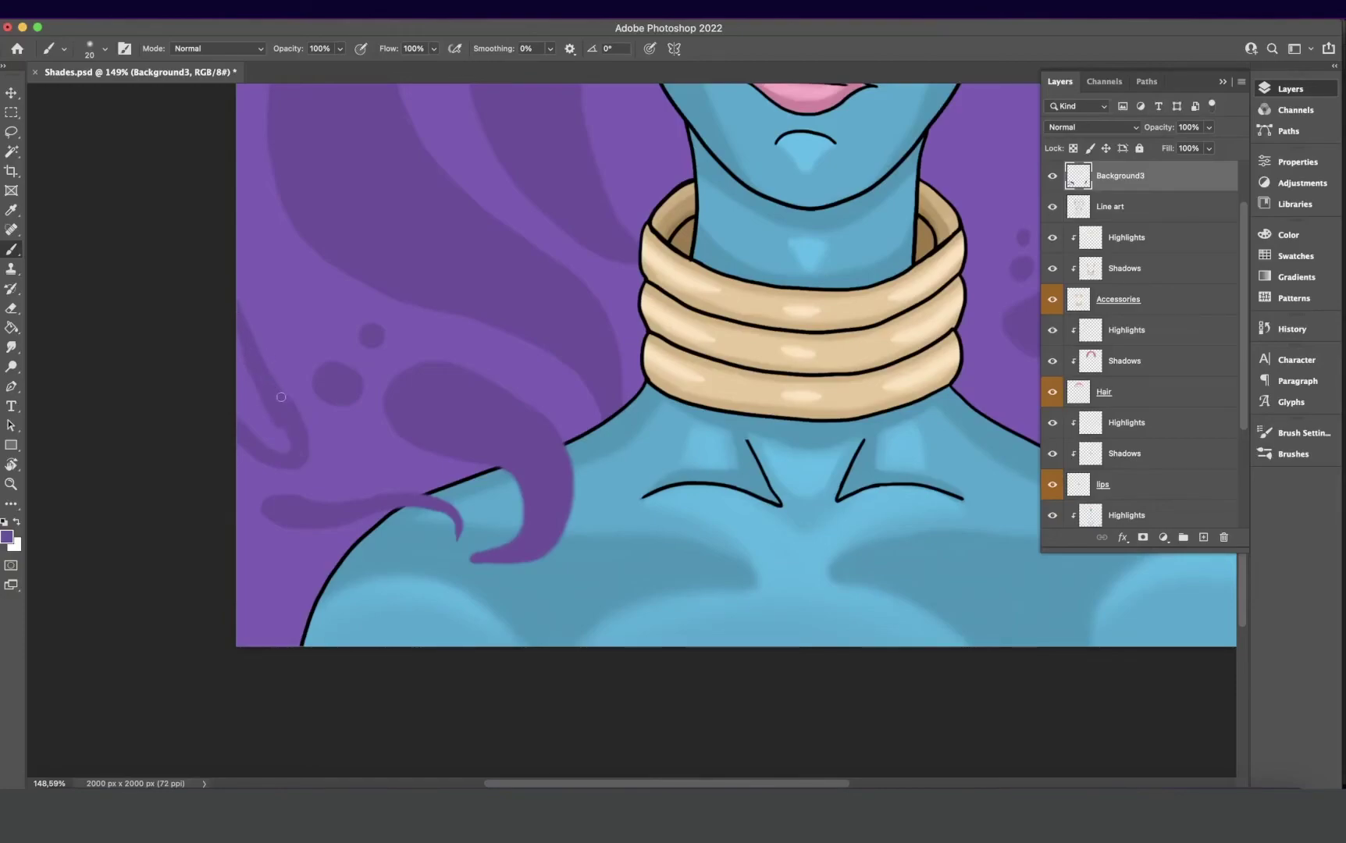
drag(242, 343, 227, 393)
Outline a large swirl on the Background2 layer, flowing from the neck to the canvas's right edge
key(super+0)
super+click(726, 434)
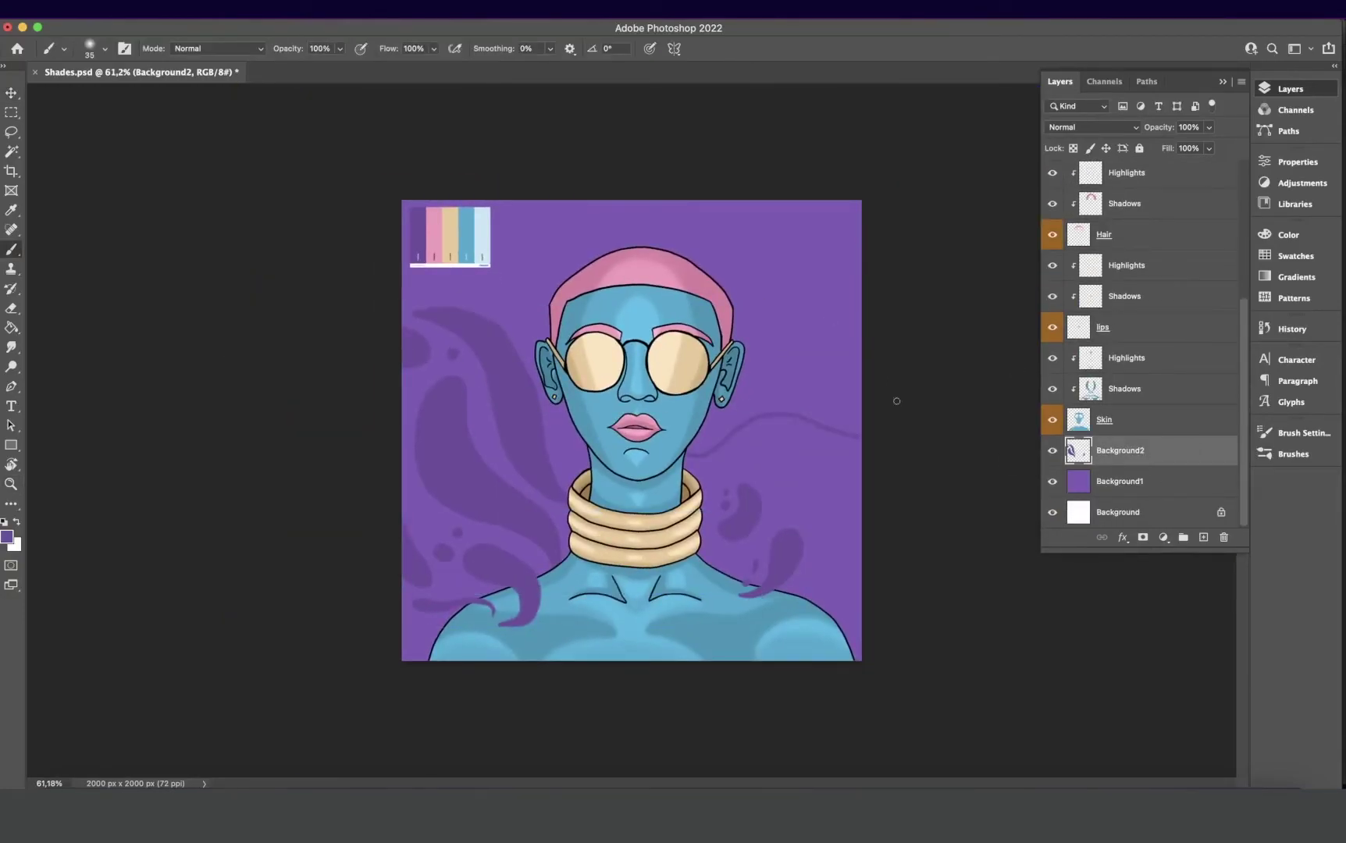
mouse_move(897, 401)
mouse_down()
mouse_move(759, 385)
mouse_move(700, 443)
mouse_up()
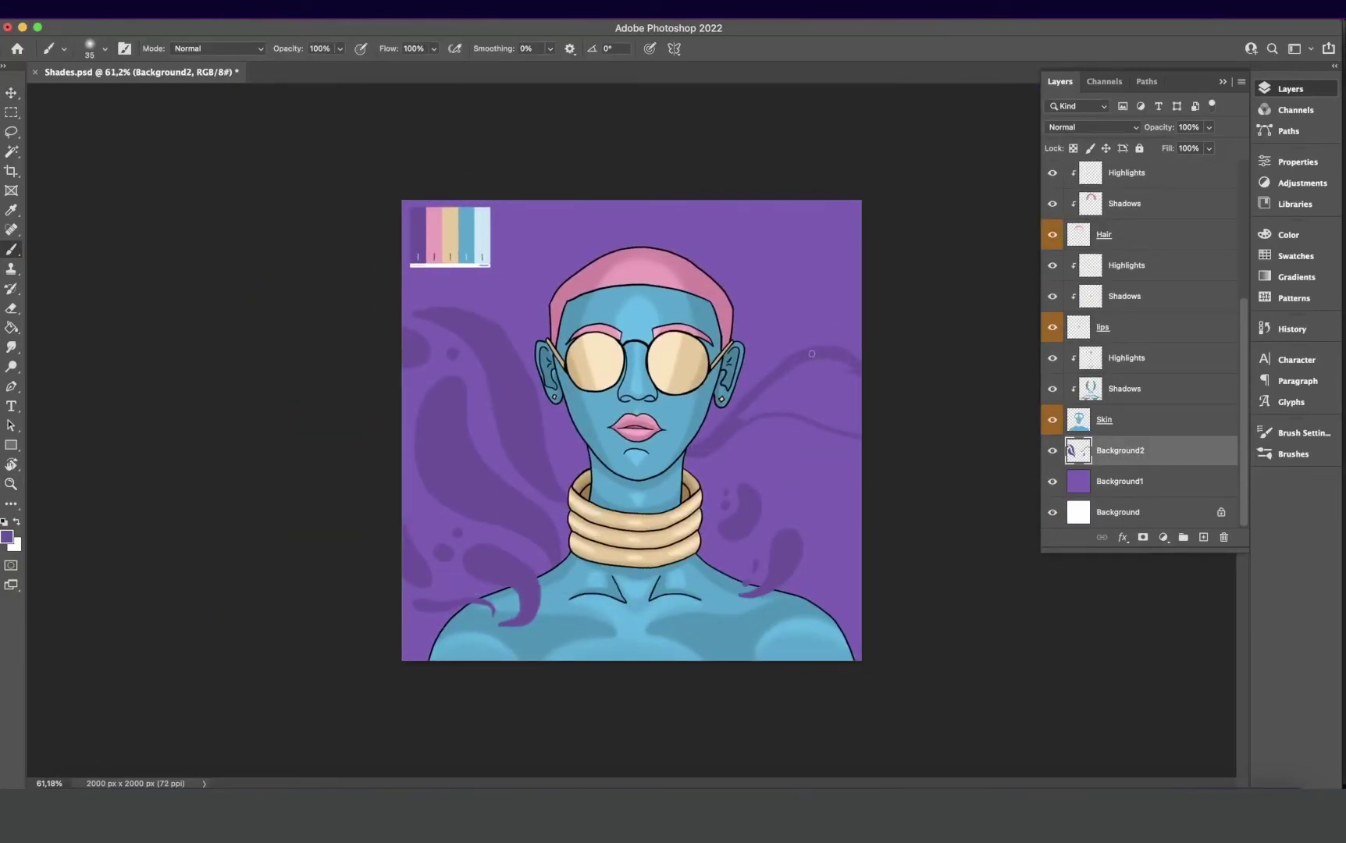
Fill the large swirl right of the face, add dots beneath it and outline another swirl at the right edge
key(bracketright)
key(bracketright)
key(bracketright)
key(bracketright)
key(bracketright)
scroll(743, 420, up, 5)
drag(622, 465, 811, 490)
scroll(782, 442, down, 5)
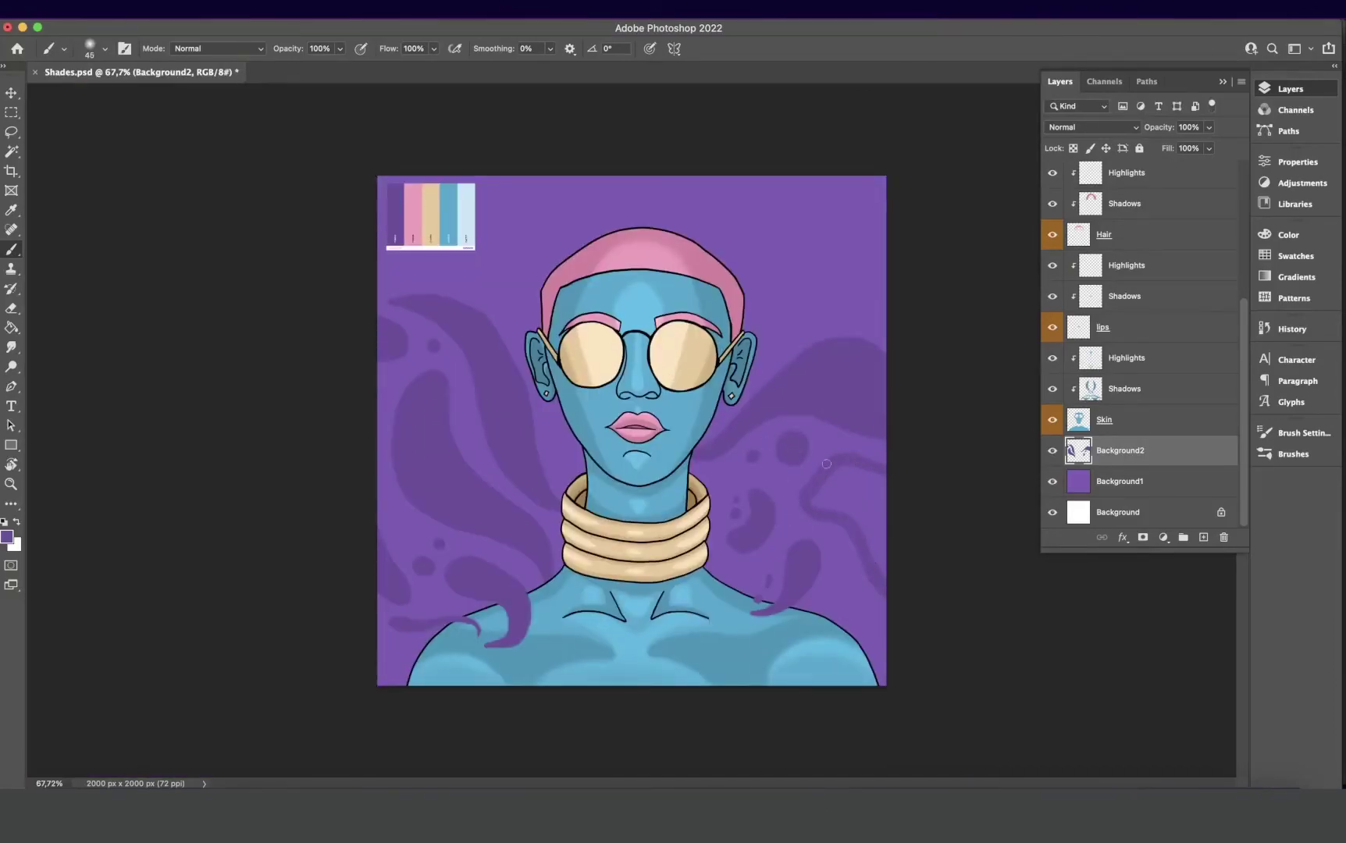
Paint a curved dark purple swirl in the lower-right background above the shoulder
scroll(898, 492, up, 5)
scroll(781, 453, right, 5)
scroll(780, 453, down, 5)
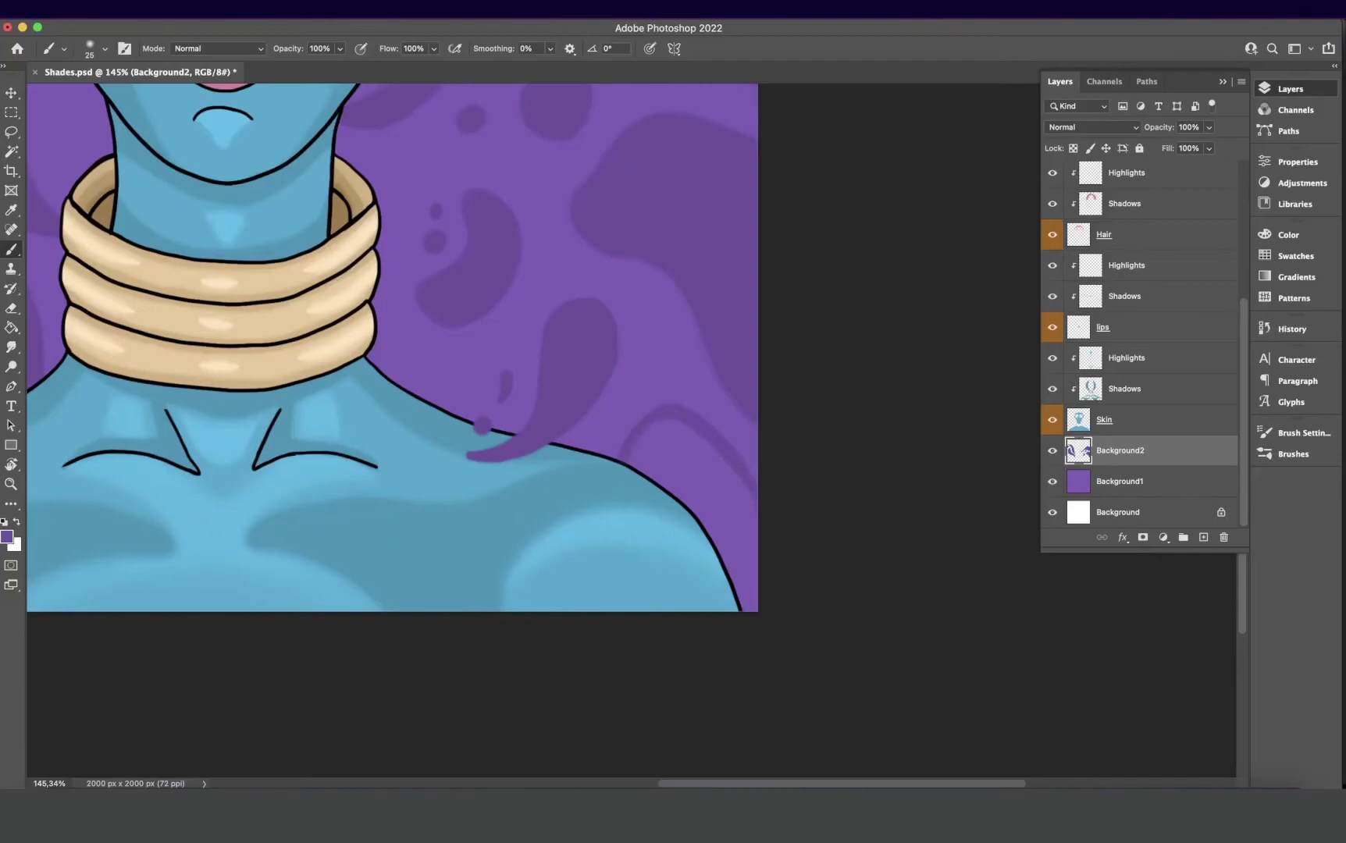
key(bracketleft)
drag(732, 467, 718, 562)
Outline curved background swirls on both sides of the top of the head
scroll(719, 562, down, 5)
key(bracketright)
key(bracketright)
key(bracketright)
key(bracketright)
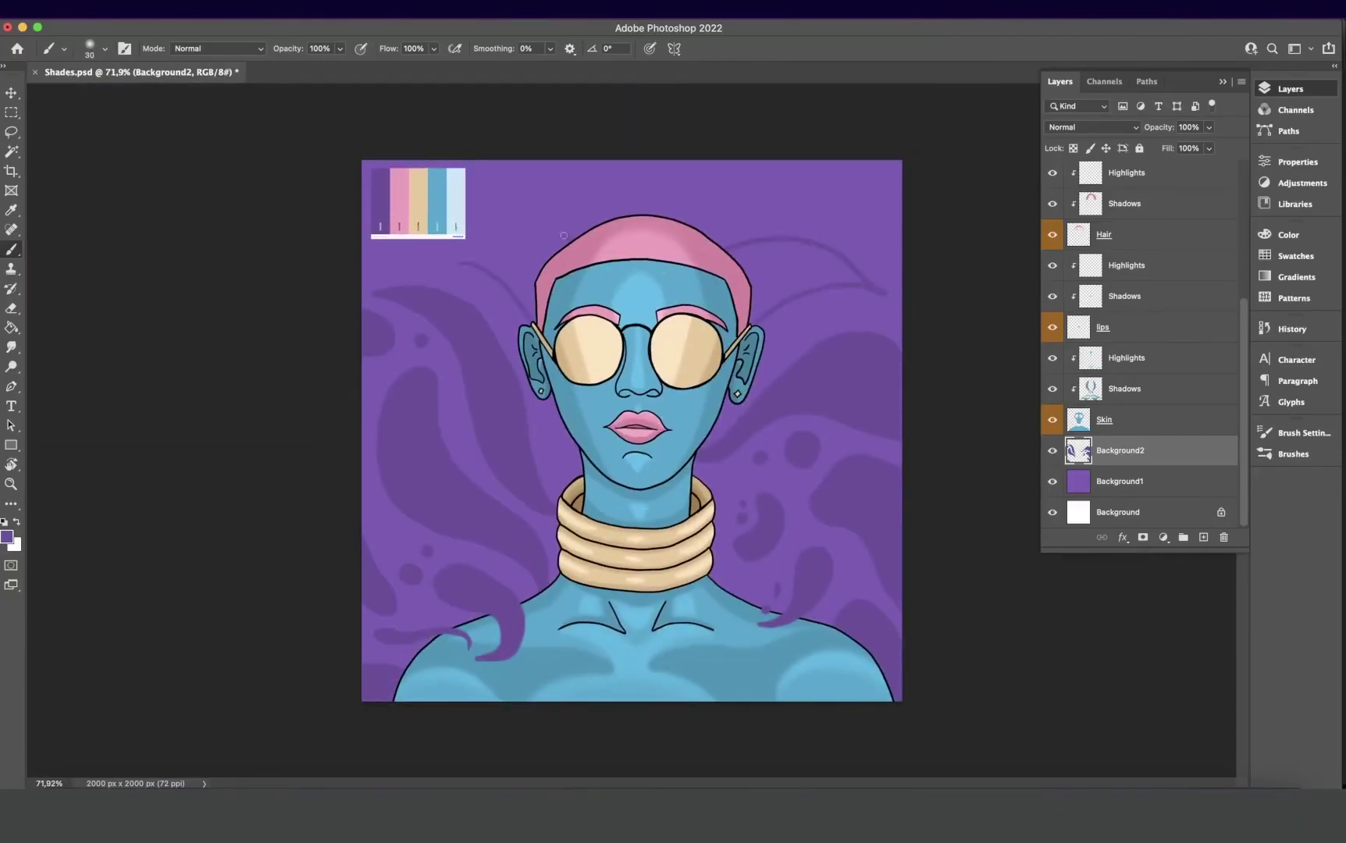
Hide the colour palette reference and fill the swirls on both sides of the head, adding small accents beside them
scroll(1143, 422, up, 5)
click(1052, 265)
key(bracketright)
key(bracketright)
key(bracketright)
key(bracketright)
key(bracketright)
key(bracketright)
key(bracketright)
key(bracketright)
mouse_move(494, 224)
mouse_down()
mouse_move(558, 289)
mouse_move(828, 253)
mouse_move(703, 359)
mouse_move(627, 375)
mouse_move(781, 273)
mouse_move(867, 277)
mouse_up()
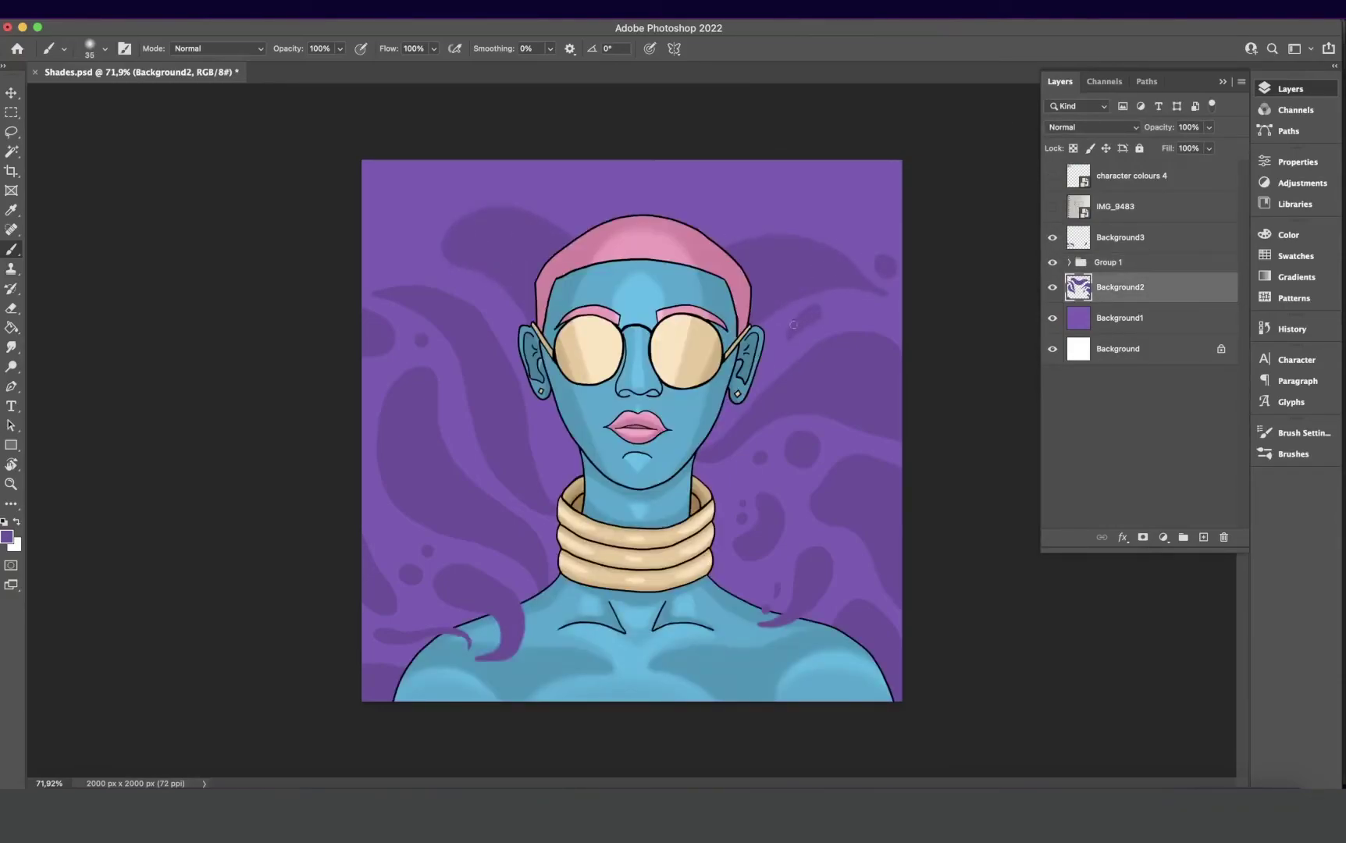
Enlarge the brush to about 80 px and paint a dark purple shape in the canvas's upper-left corner
key(bracketright)
key(bracketright)
key(bracketright)
key(bracketright)
key(bracketright)
key(bracketright)
key(bracketright)
drag(358, 216, 433, 151)
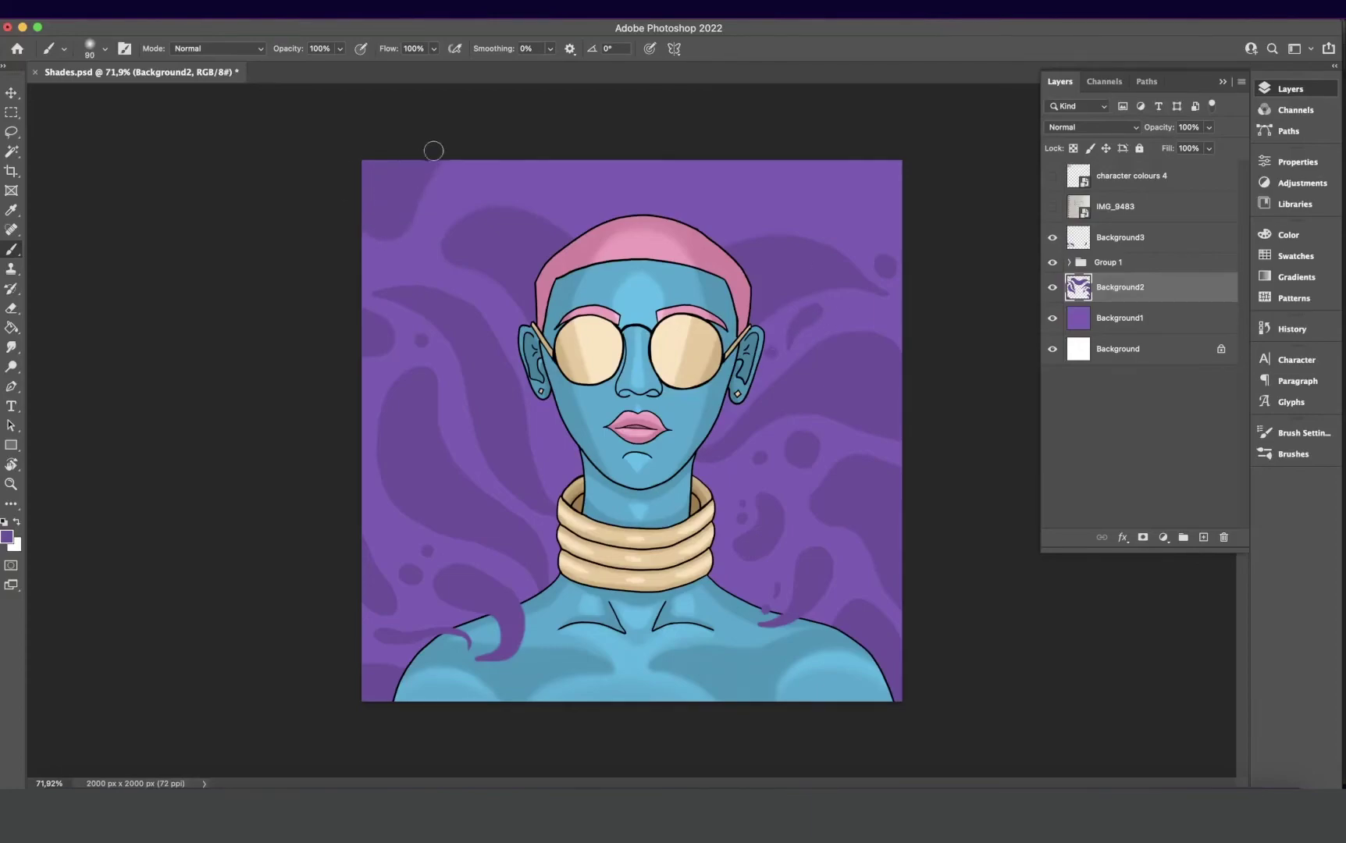
Paint swirls and small droplets along the background above the head and into the upper-right corner
drag(561, 191, 582, 189)
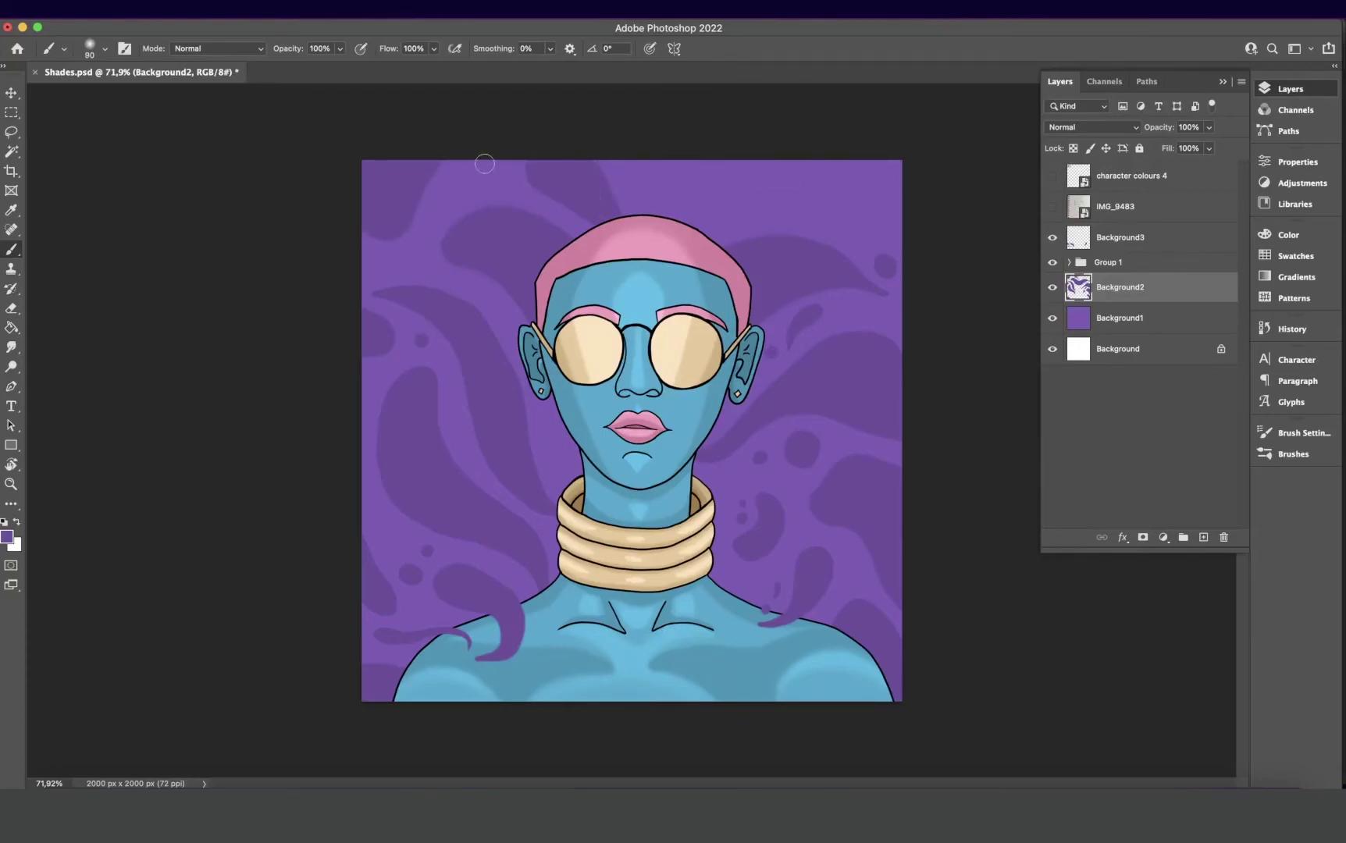
mouse_move(714, 195)
mouse_down()
mouse_move(675, 187)
mouse_move(694, 215)
mouse_up()
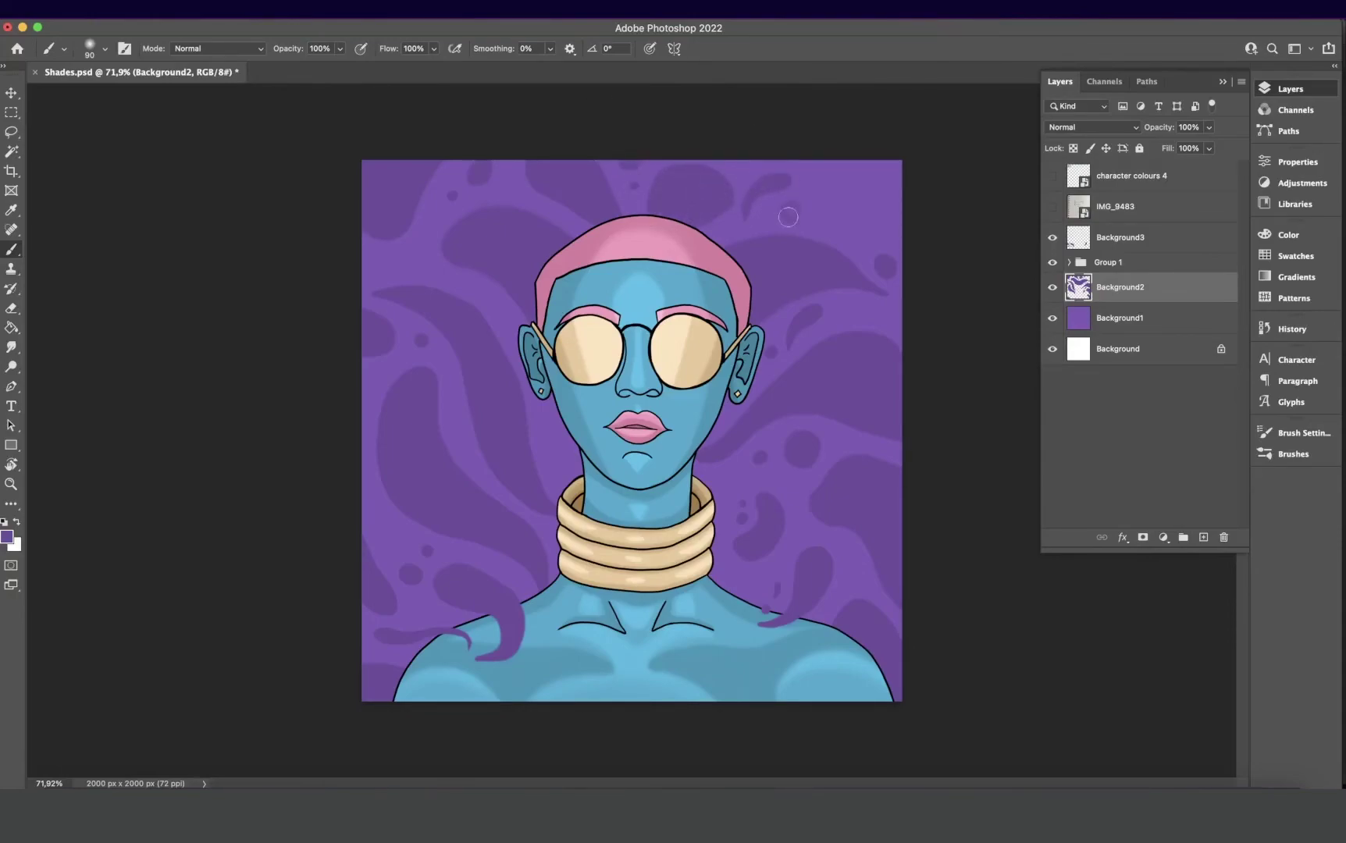
mouse_move(850, 153)
mouse_down()
mouse_move(844, 198)
mouse_move(897, 217)
mouse_move(894, 153)
mouse_move(844, 185)
mouse_move(837, 223)
mouse_up()
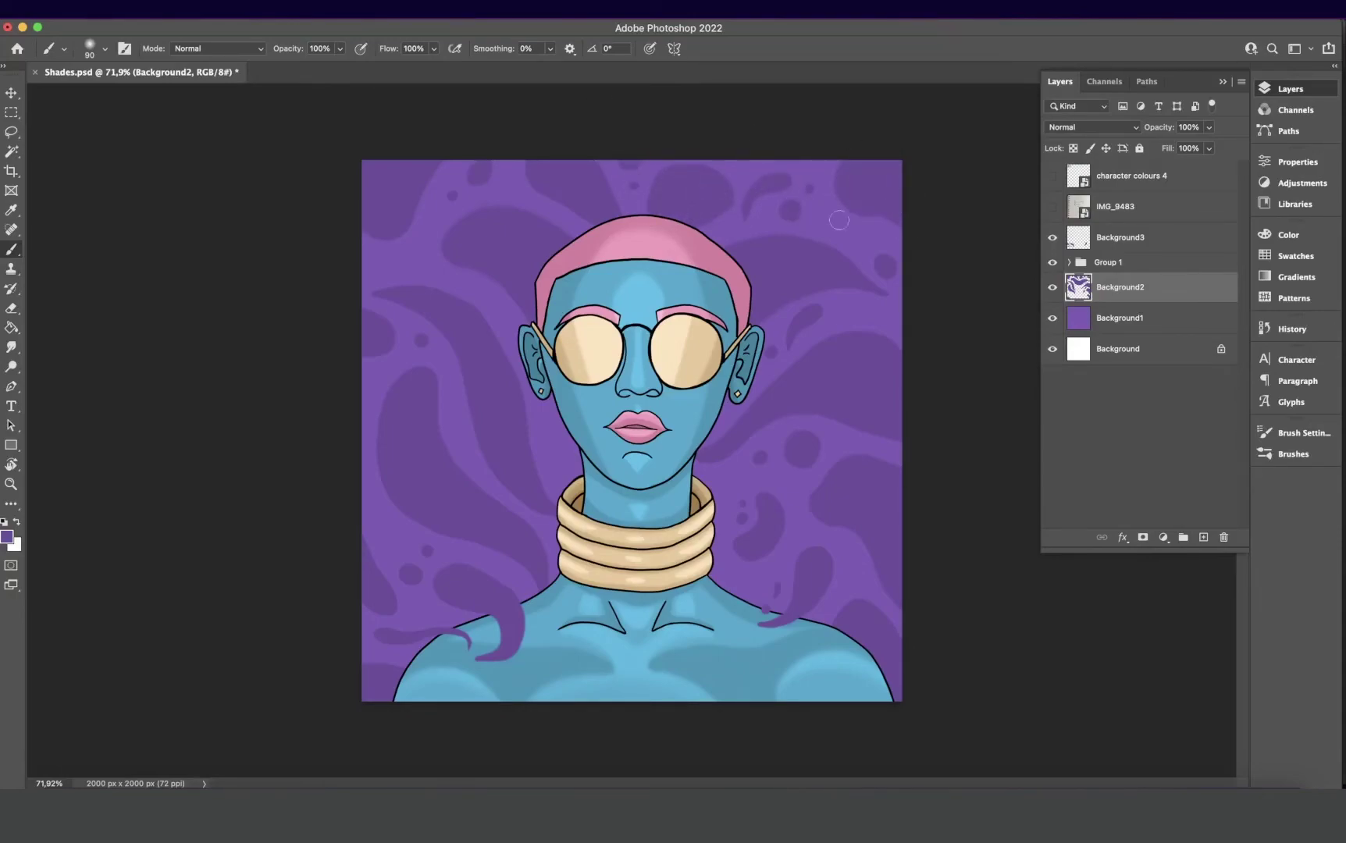
Erase part of the hooked shoulder swirl on the Background3 layer to reshape its tail
scroll(471, 602, up, 5)
click(1120, 237)
key(e)
scroll(703, 391, down, 5)
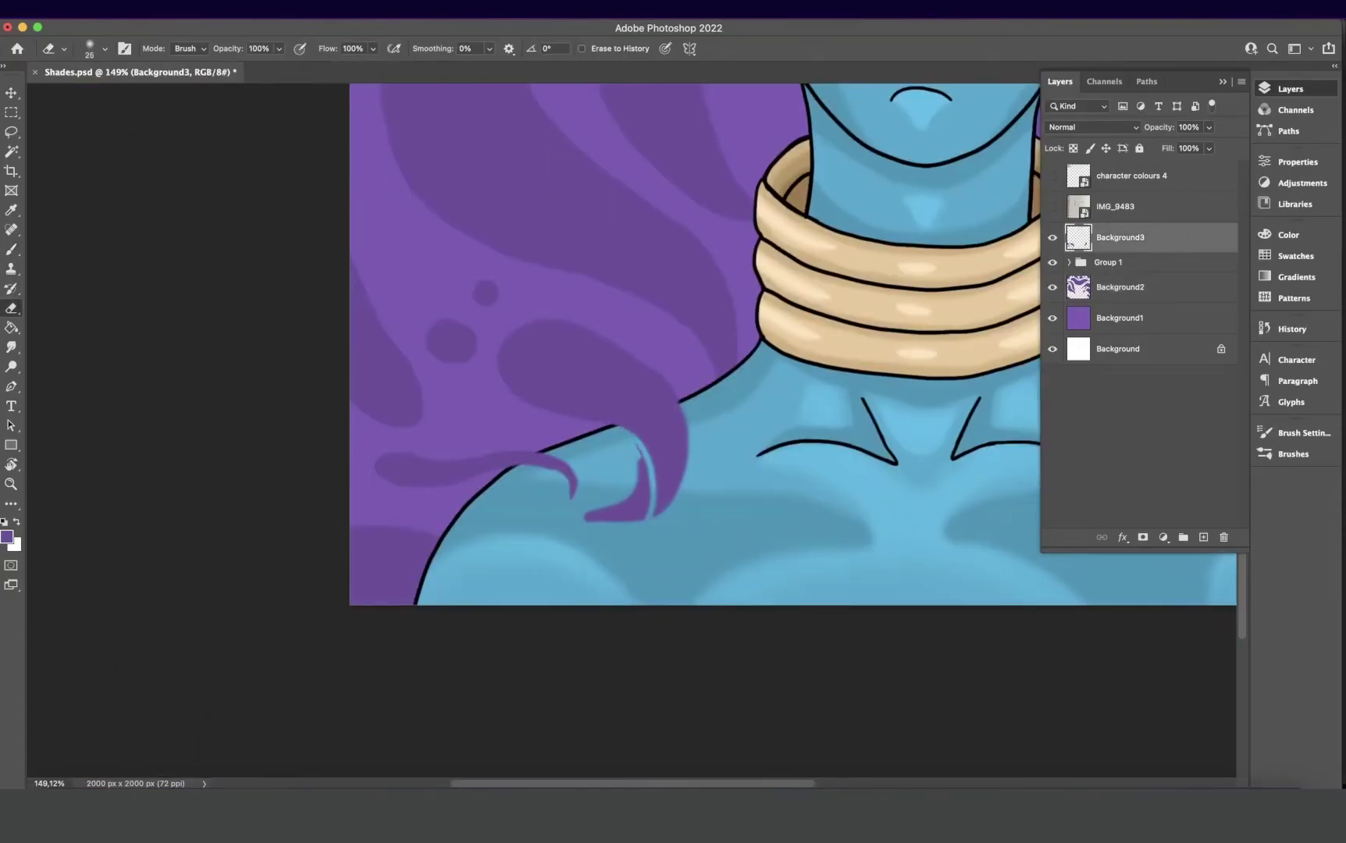
mouse_move(648, 425)
mouse_down()
mouse_move(636, 515)
mouse_move(546, 477)
mouse_up()
Move the Background3 layer below Group 1 and reduce the fill of the background swirls
key(v)
key(super+0)
super+click(1160, 287)
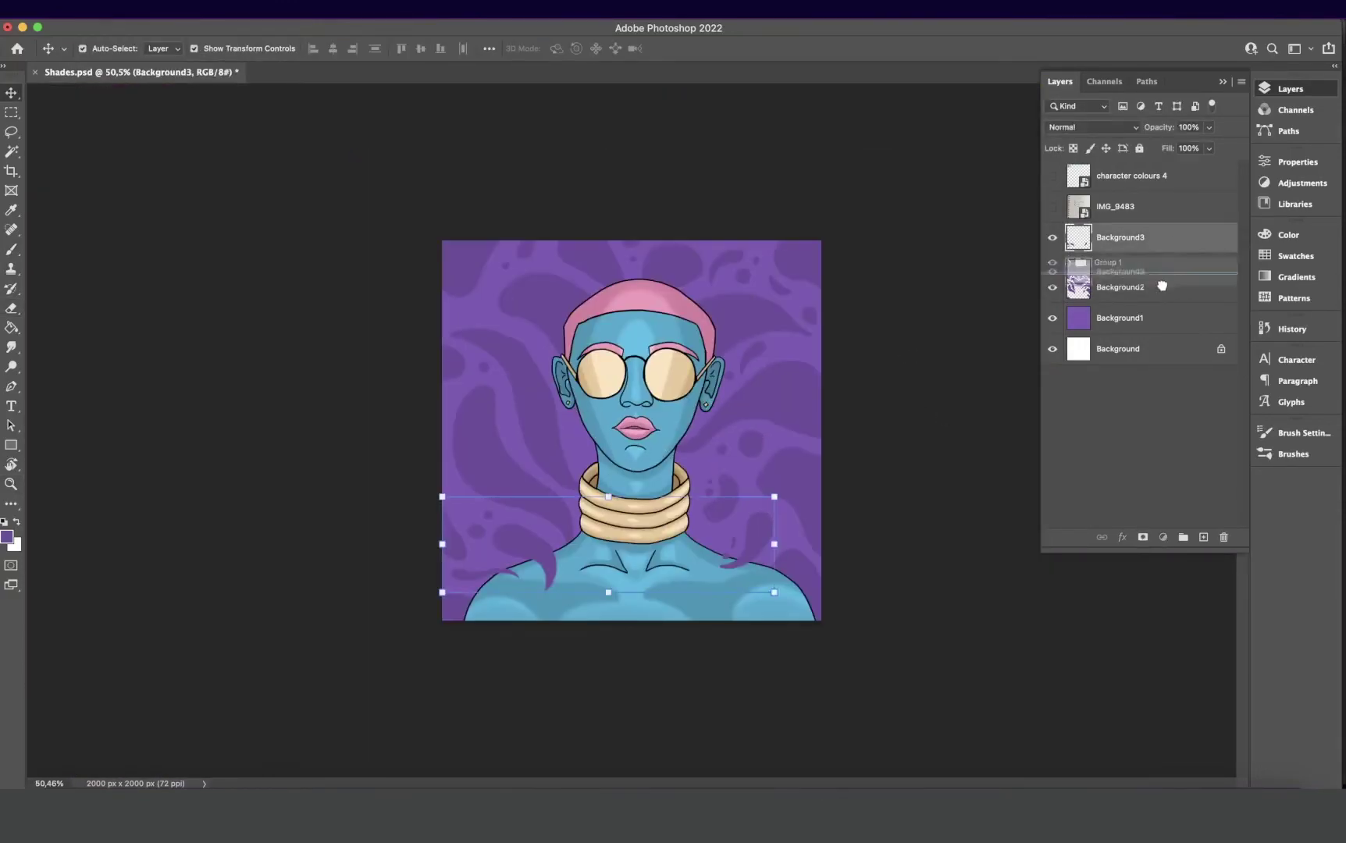
drag(1161, 287, 1160, 303)
click(1208, 148)
drag(1212, 166, 1179, 165)
Create a new layer above Background3 and brush a soft dark purple shadow behind the character's head
key(shift+super+alt+n)
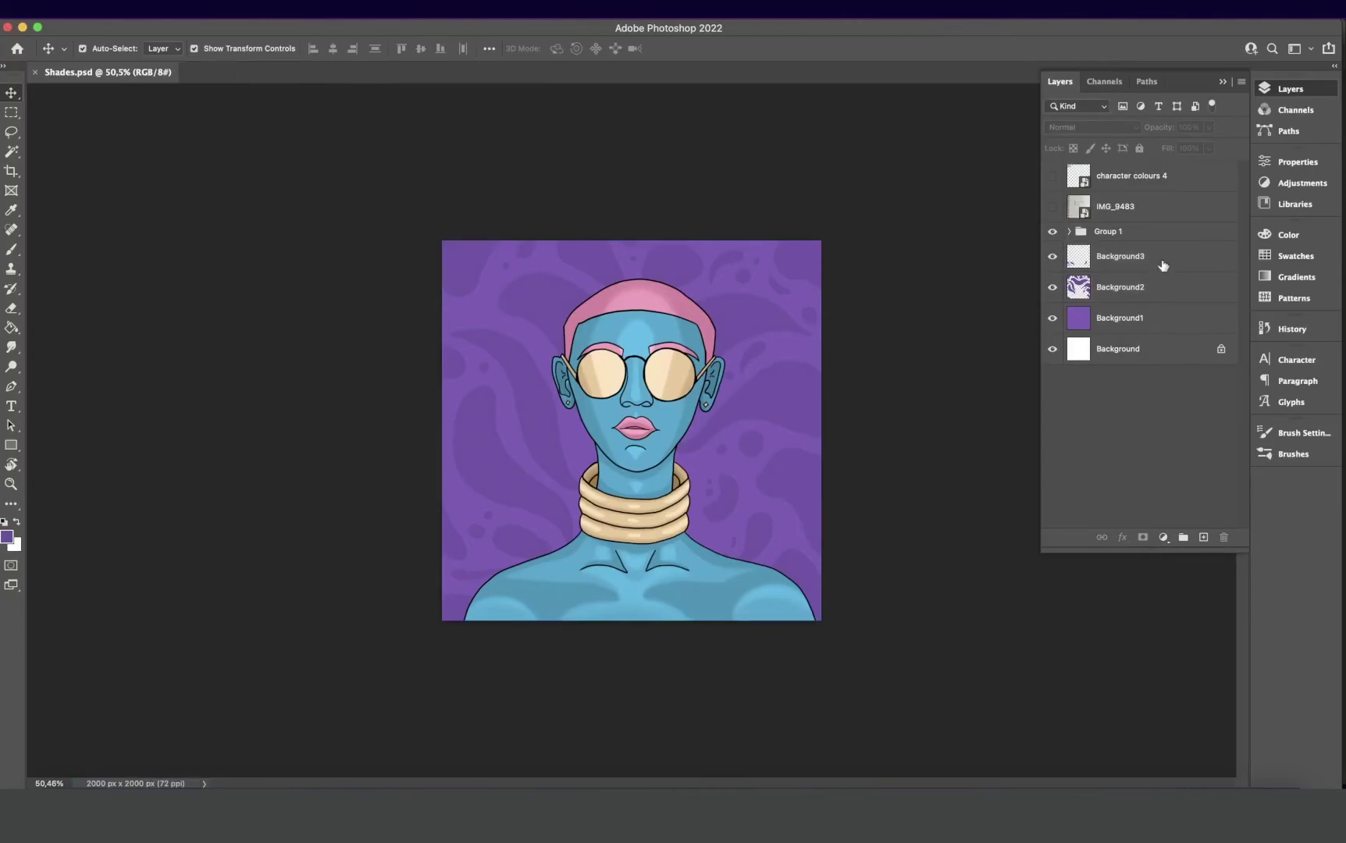
key(b)
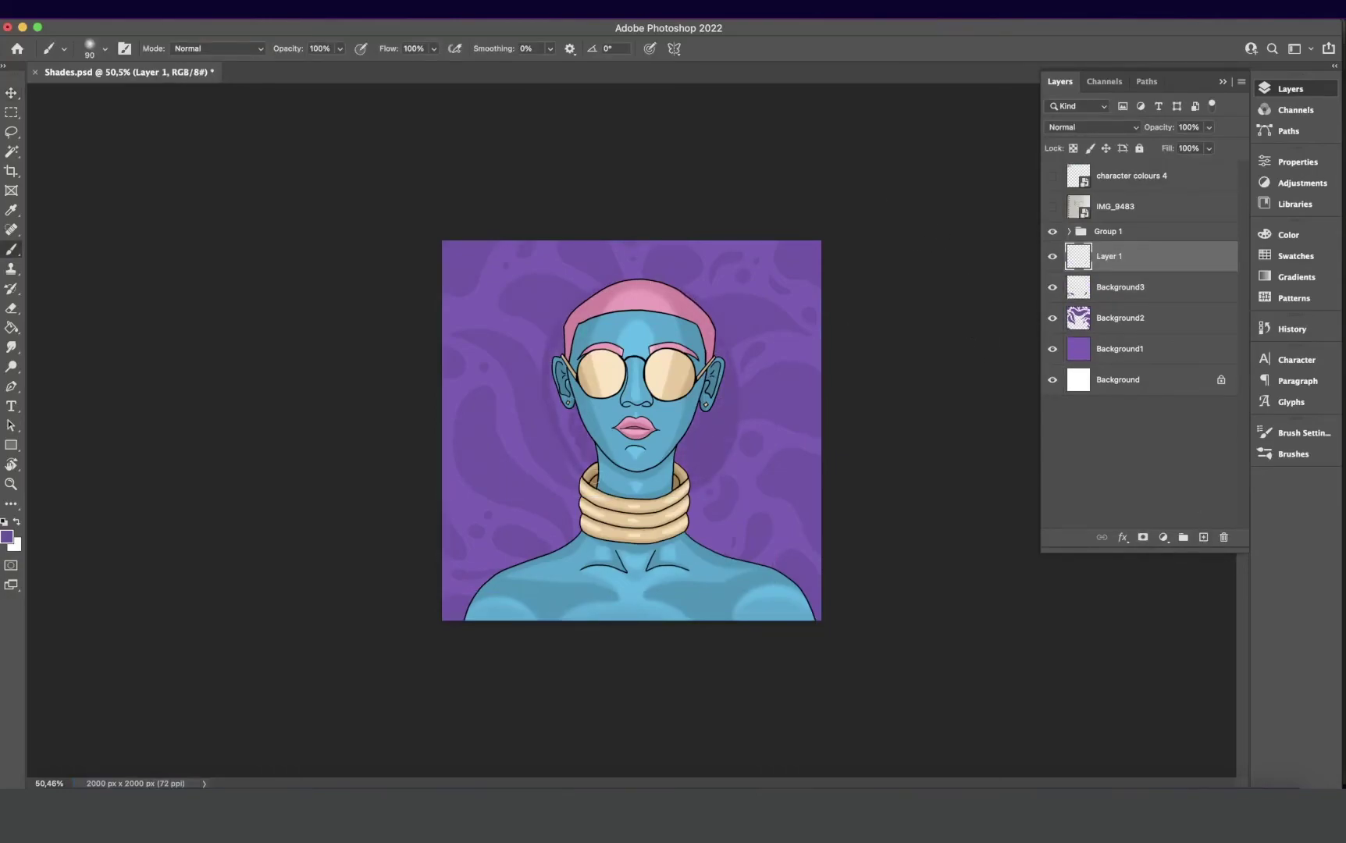
key(v)
key(super+alt+a)
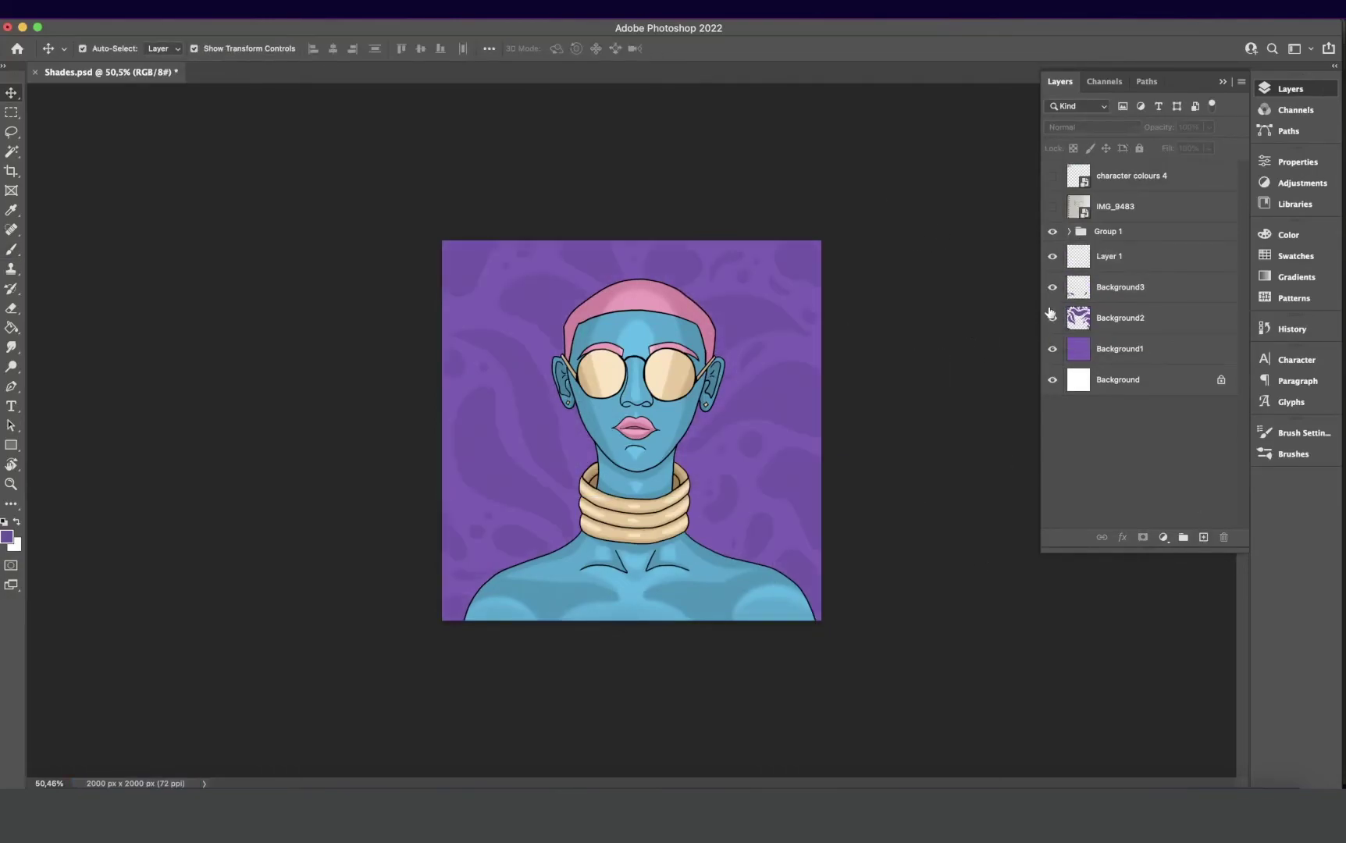
key(super+plus)
click(1124, 287)
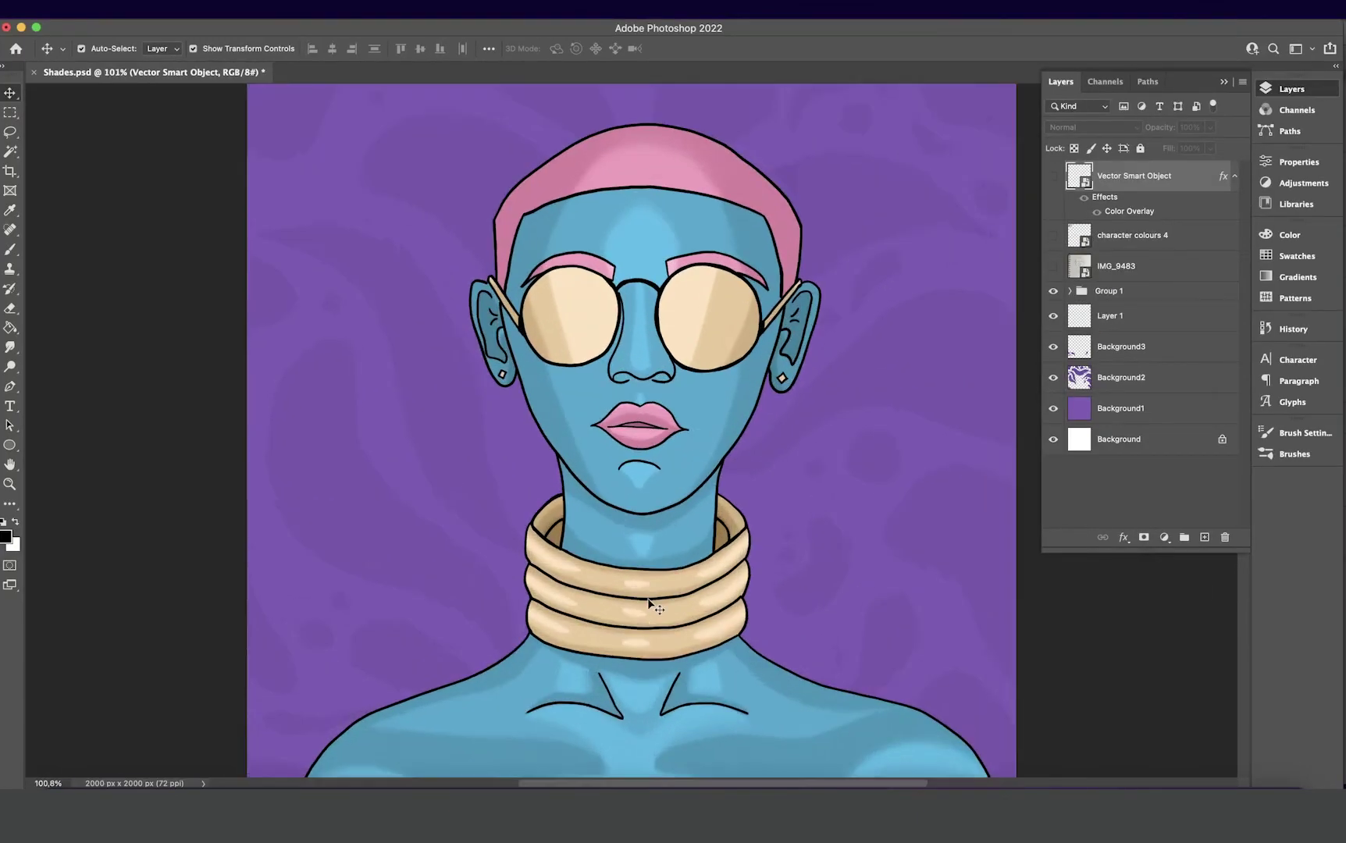
scroll(649, 601, down, 5)
scroll(595, 398, up, 5)
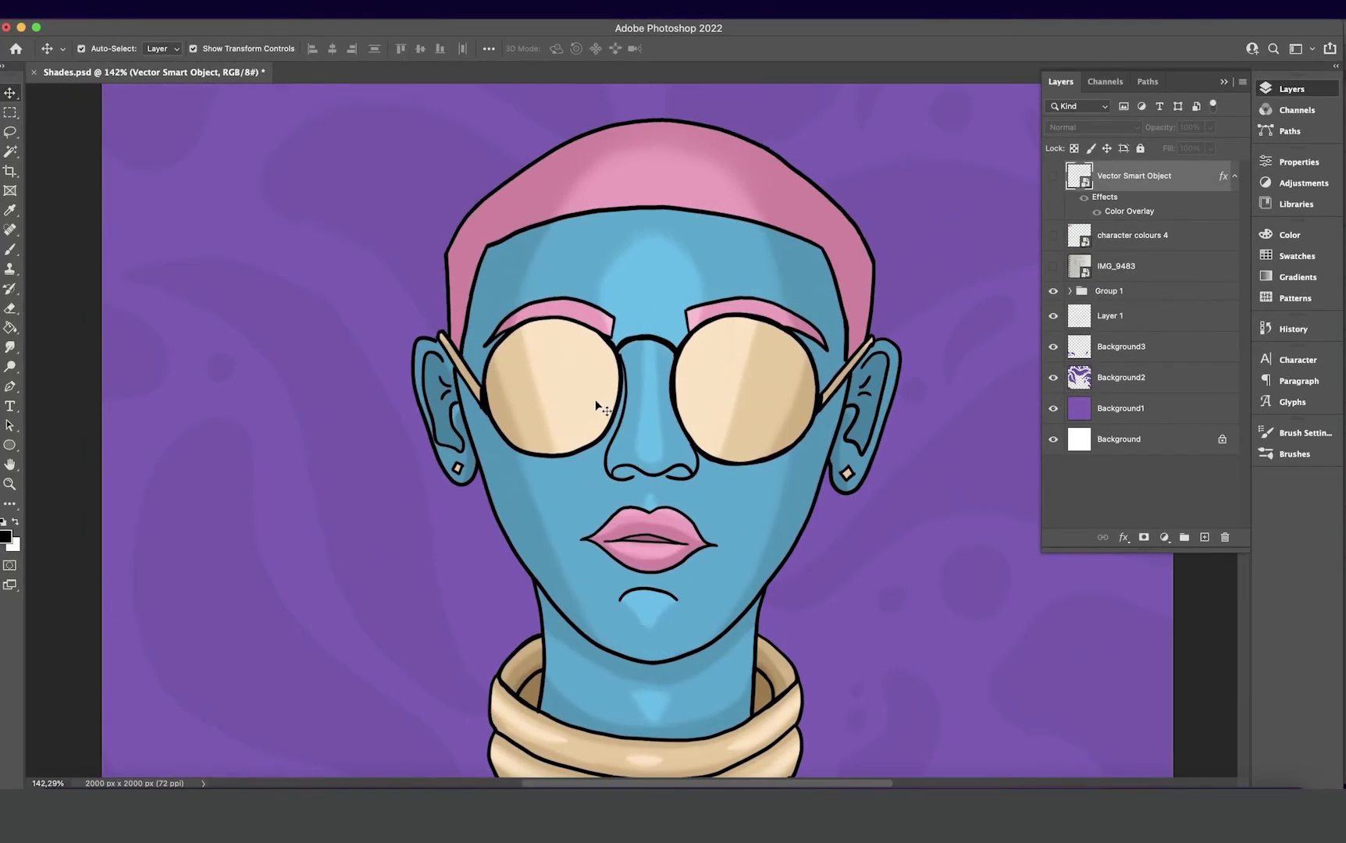
Brush a darker blue, sampled from the ear, under the left lens of the glasses on the skin's Shadows layer
click(1069, 293)
scroll(1116, 351, down, 4)
click(1103, 411)
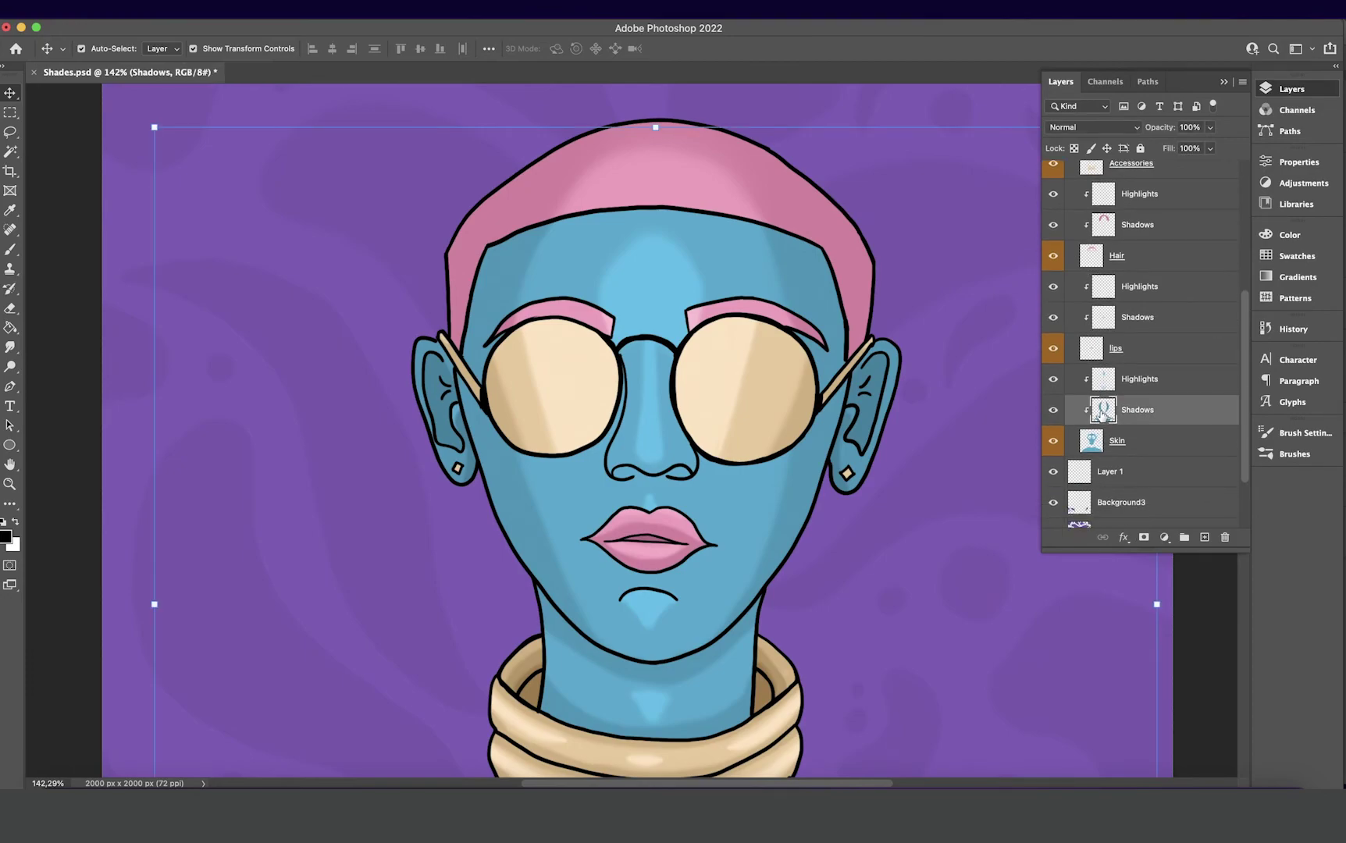
key(i)
drag(847, 404, 850, 414)
scroll(779, 393, up, 5)
key(b)
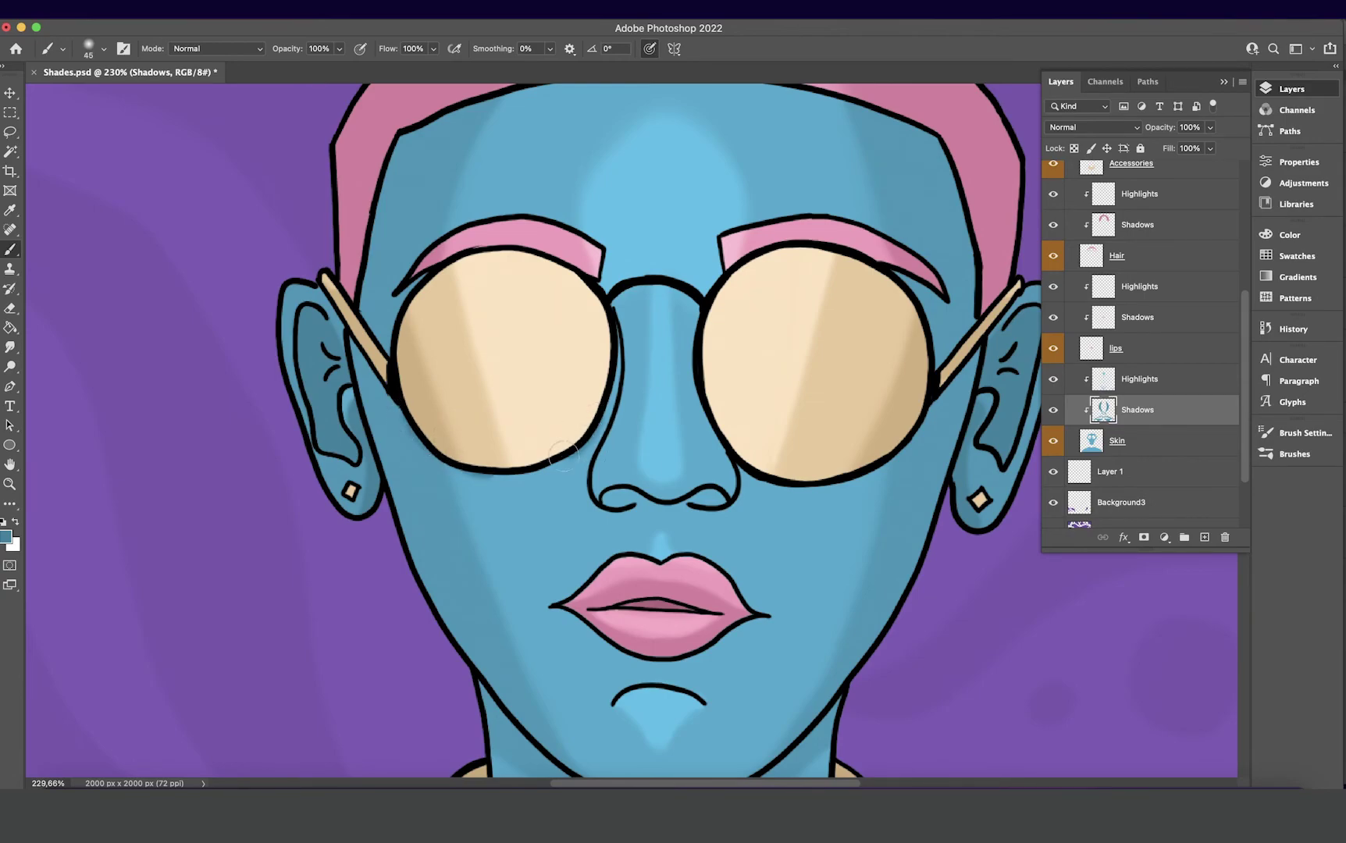
mouse_move(425, 449)
mouse_down()
mouse_move(580, 436)
mouse_move(617, 359)
mouse_up()
key(bracketleft)
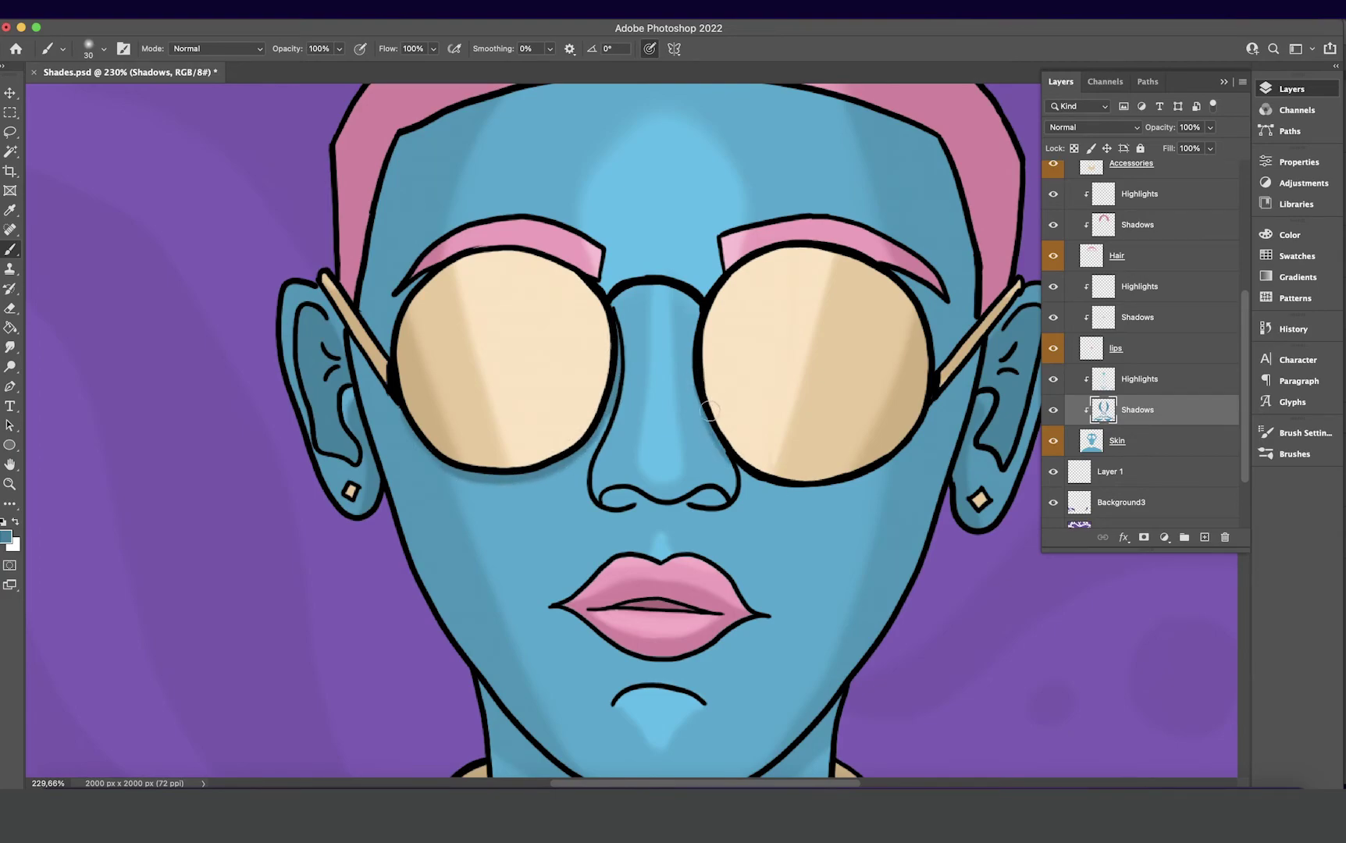
Paint matching shadows under the right lens and inside the nostrils, and deselect the layer with the whole canvas in view
scroll(749, 476, right, 5)
key(e)
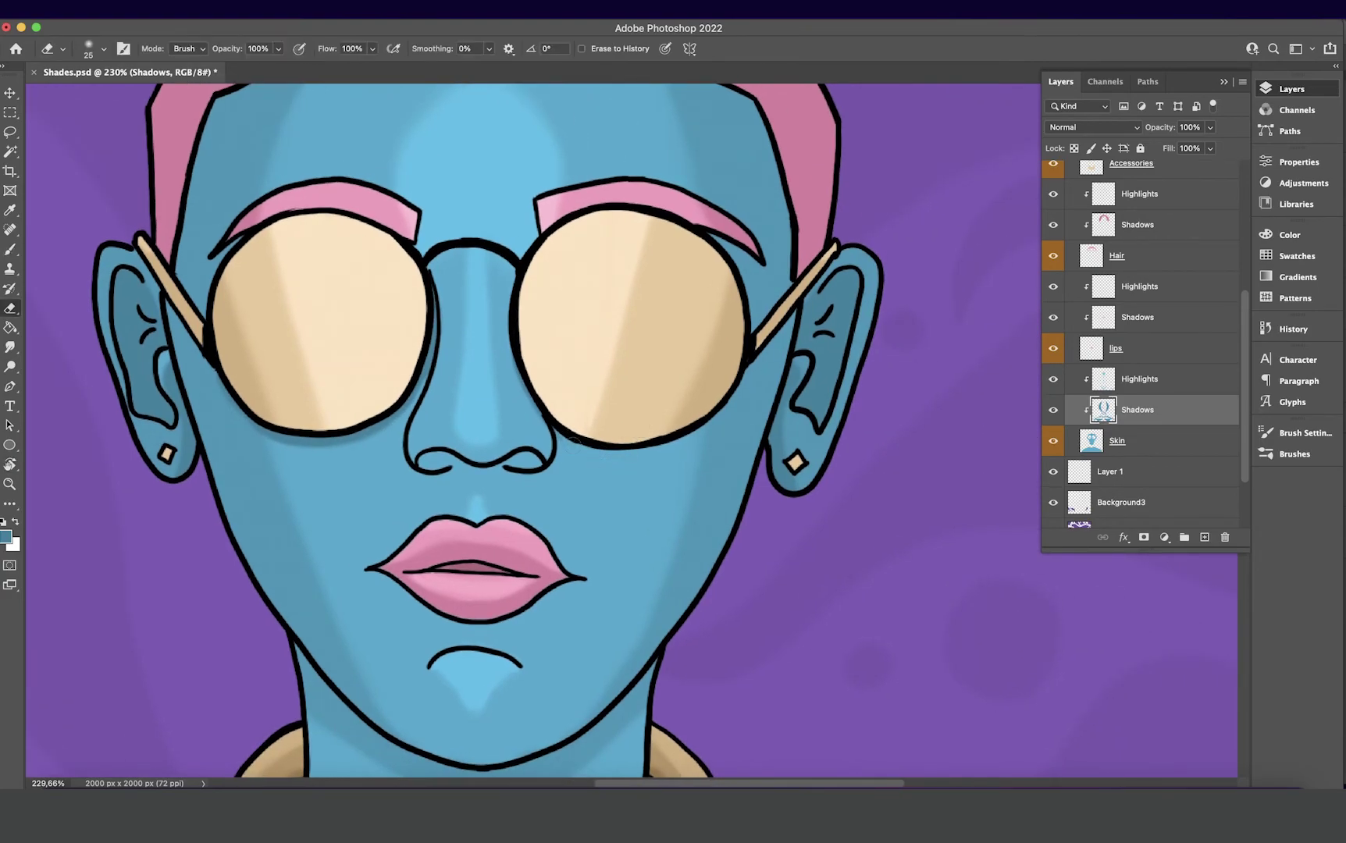
key(b)
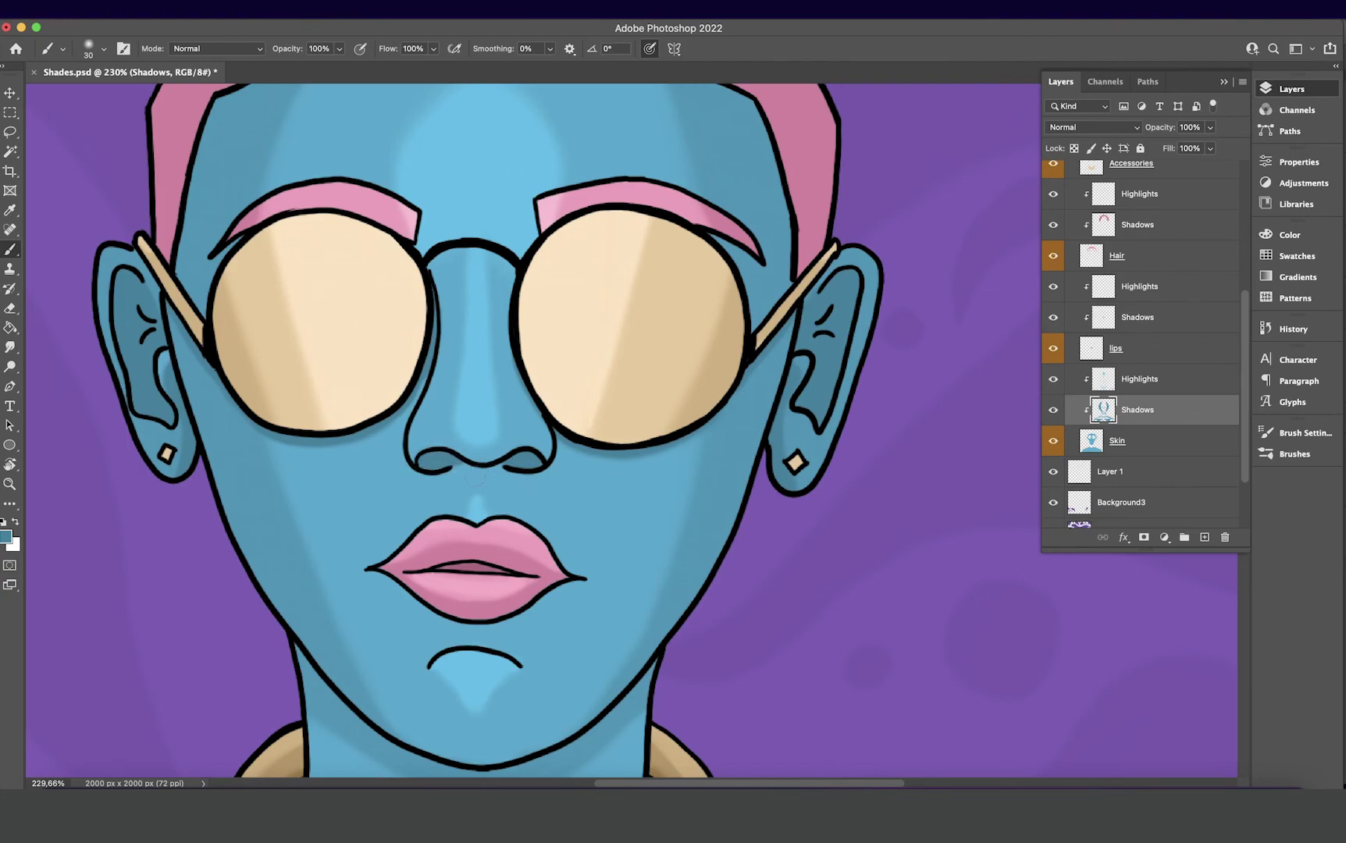
key(super+0)
key(v)
click(932, 314)
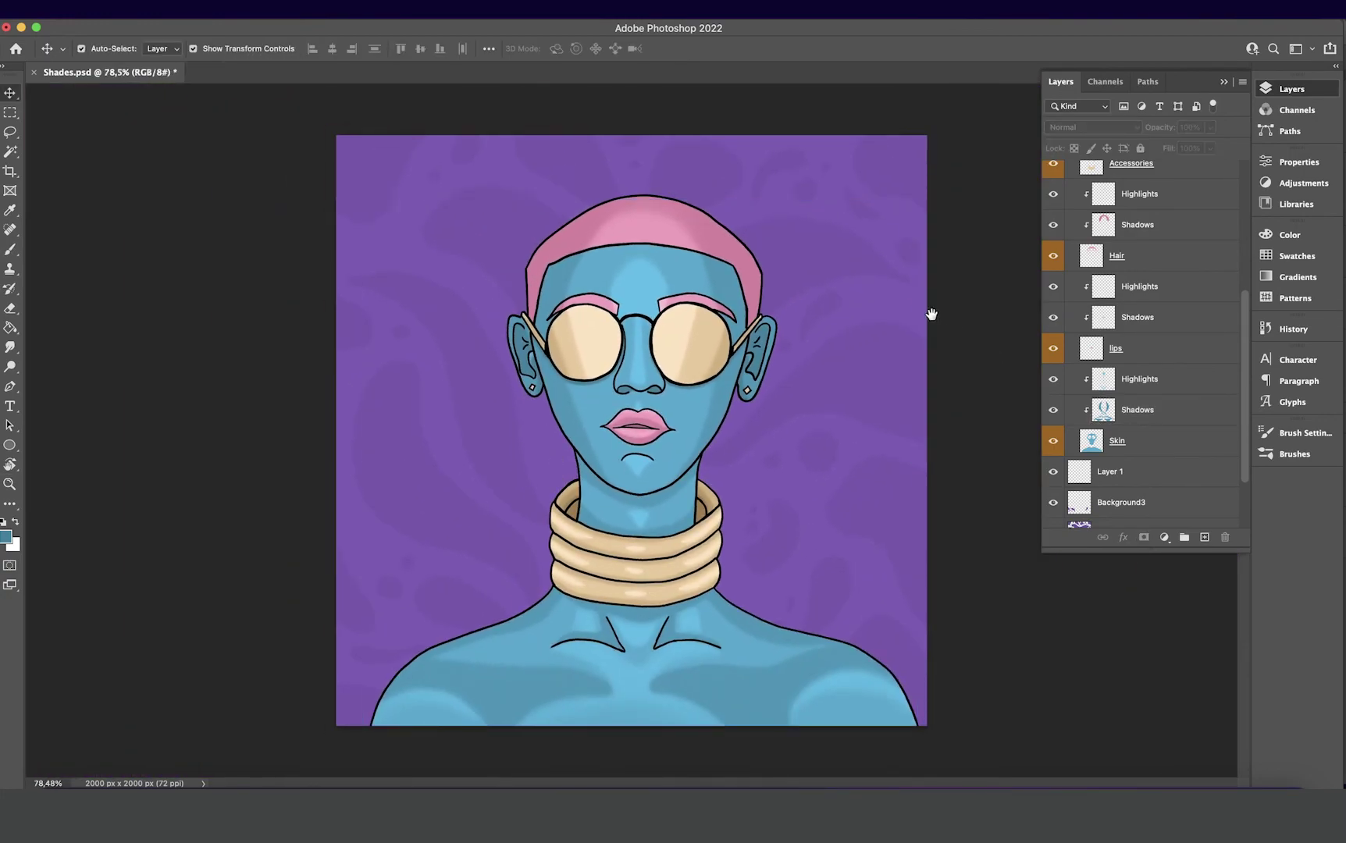